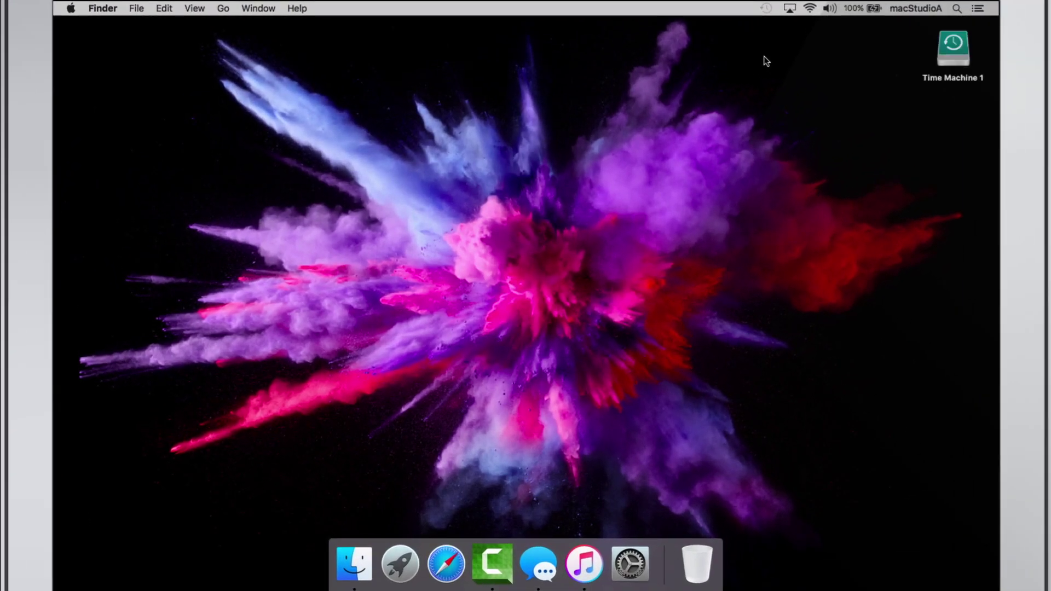
- Back up now to Time Machine 1, review Time Machine settings, then eject the Time Machine 1 disk
{"action": "left_click", "coordinate": [765, 8]}
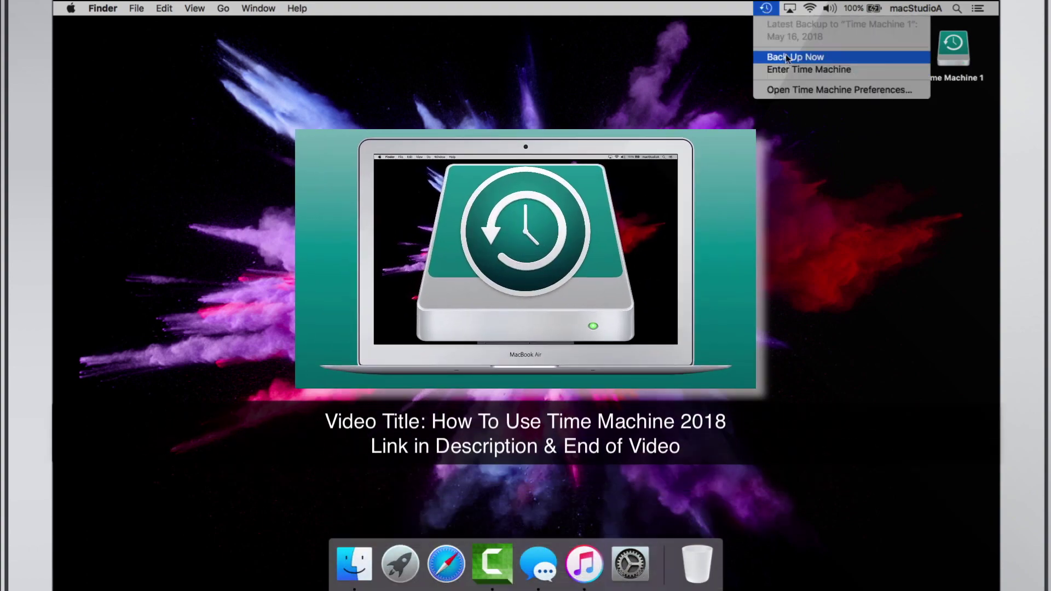
{"action": "left_click", "coordinate": [788, 58]}
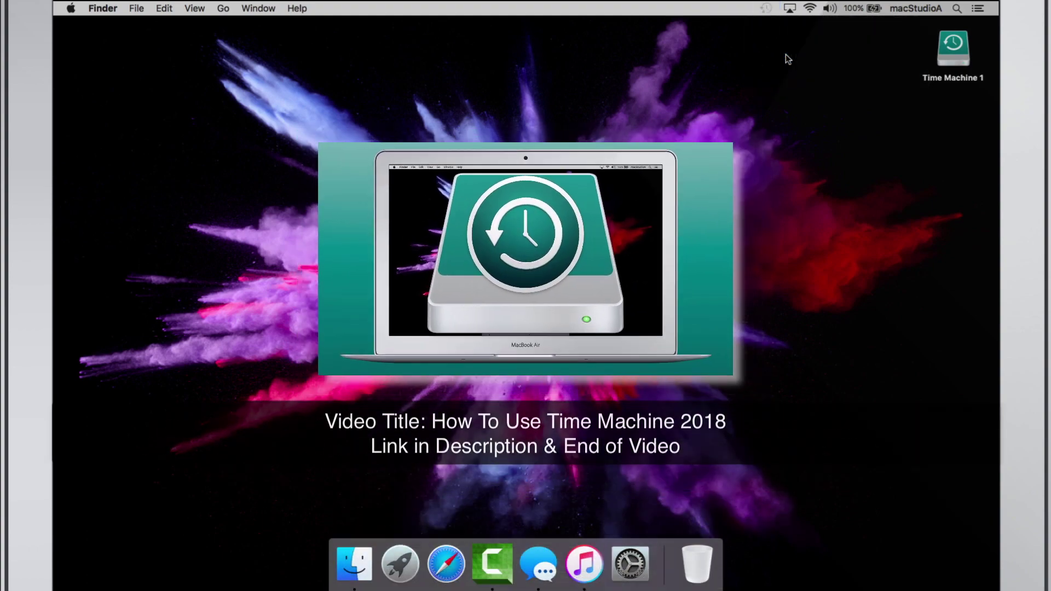
{"action": "left_click", "coordinate": [765, 9]}
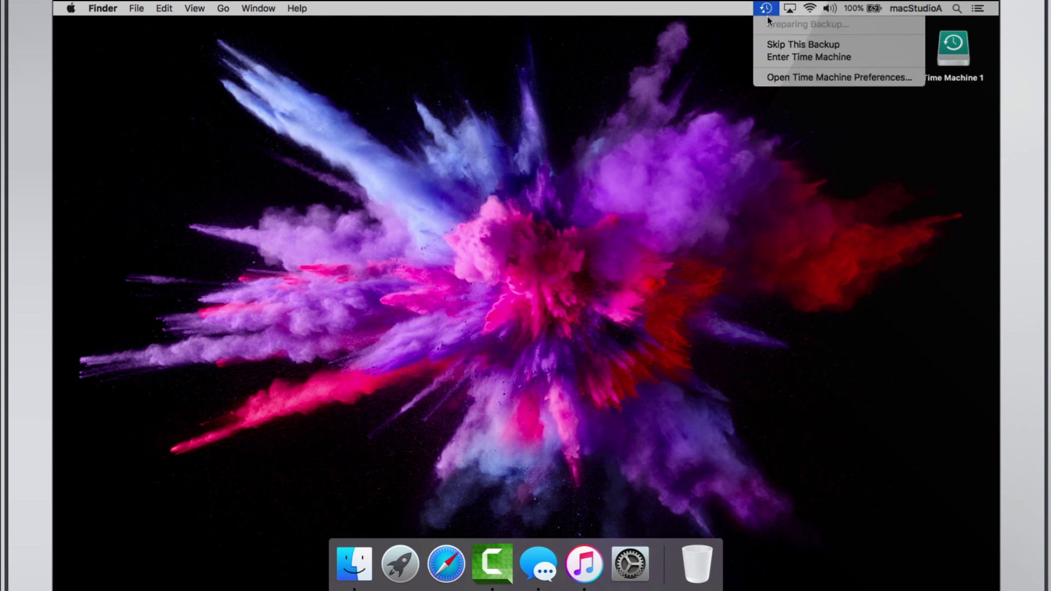
{"action": "left_click", "coordinate": [789, 76]}
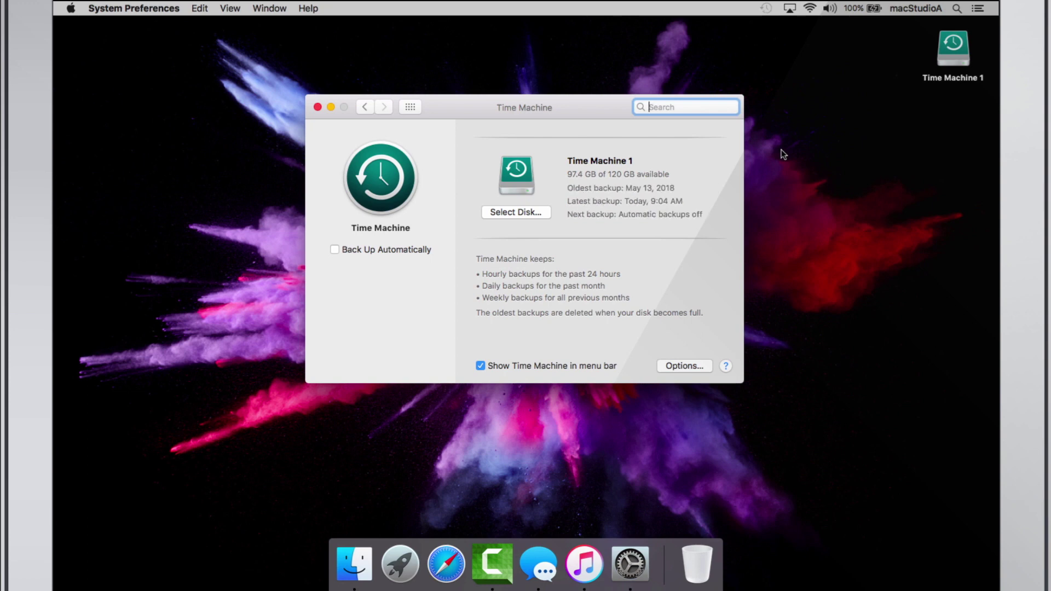
{"action": "left_click", "coordinate": [317, 106]}
{"action": "left_click_drag", "start_coordinate": [952, 49], "coordinate": [700, 557]}
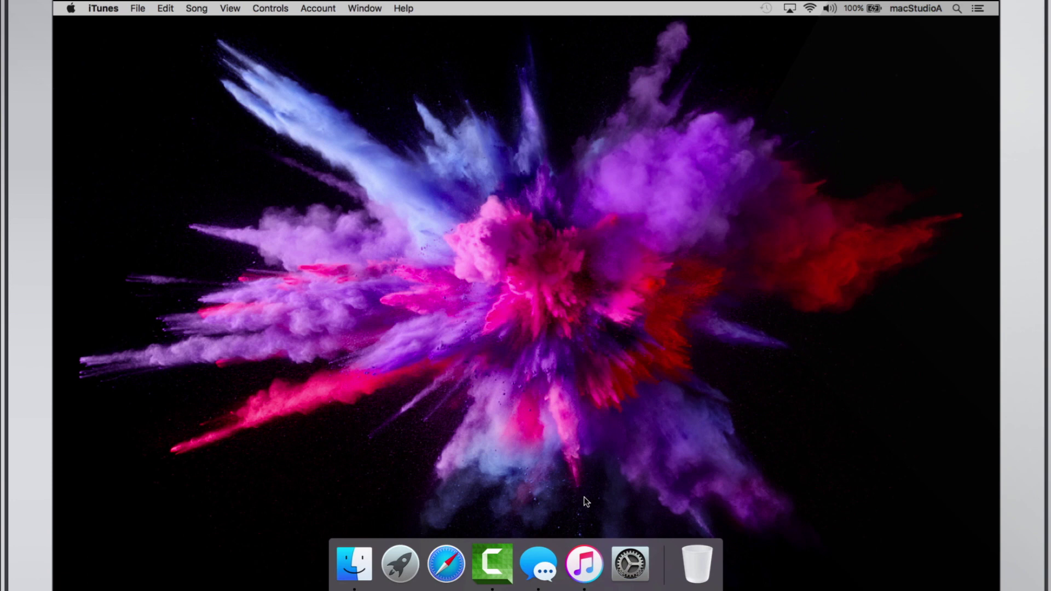
- Deauthorize this computer in iTunes via Account > Authorizations using the Apple ID password
{"action": "left_click", "coordinate": [584, 564]}
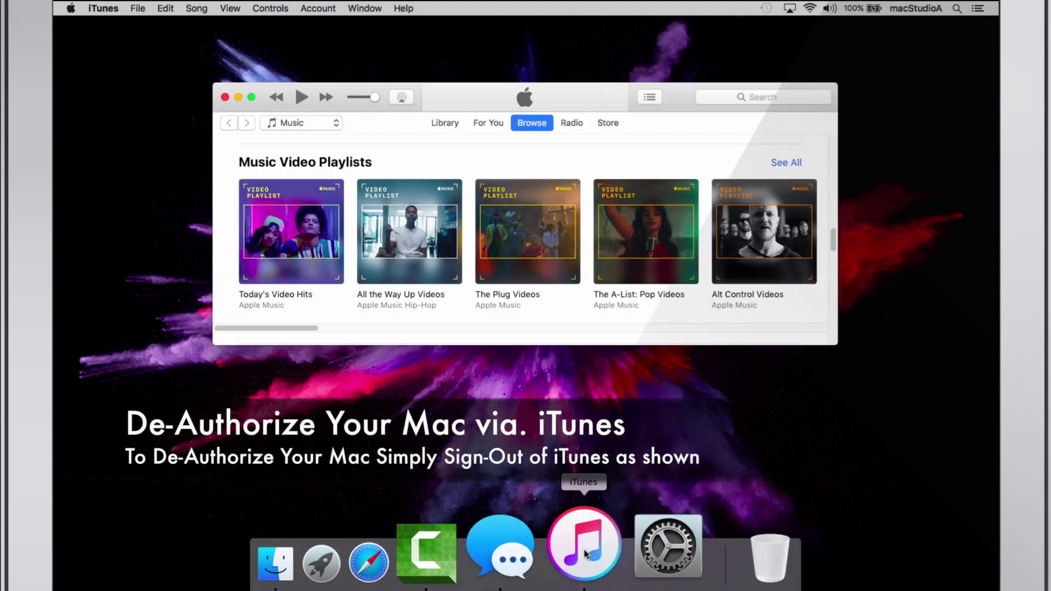
{"action": "left_click", "coordinate": [318, 8]}
{"action": "mouse_move", "coordinate": [339, 24]}
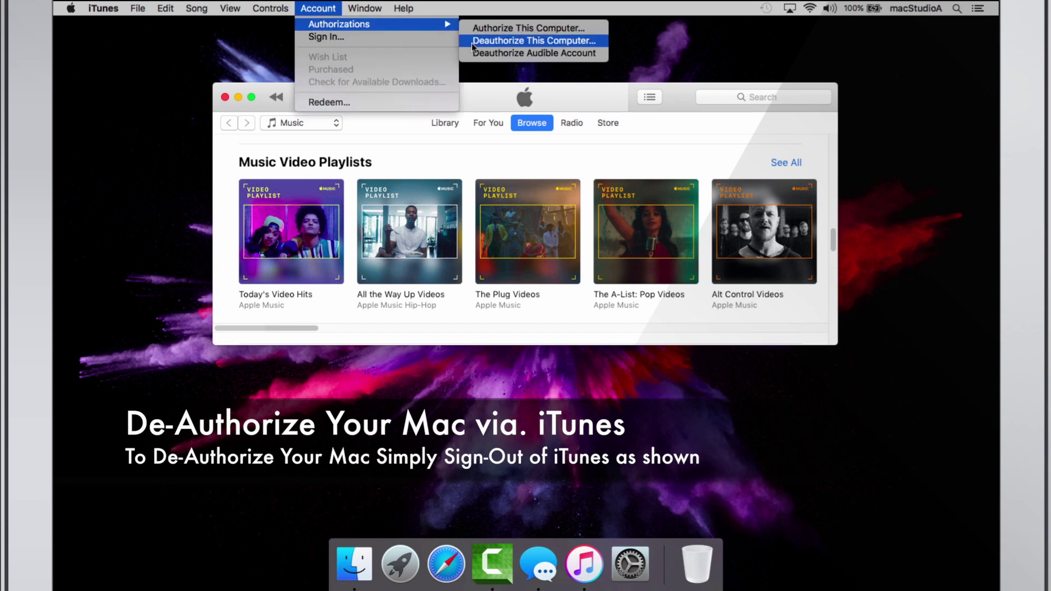
{"action": "left_click", "coordinate": [533, 40]}
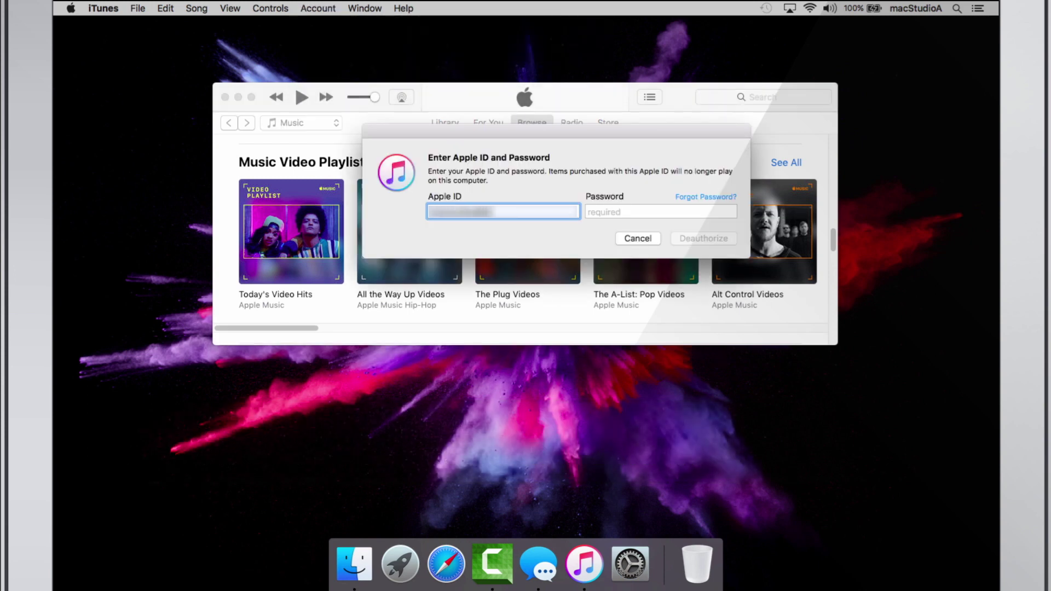
{"action": "key", "text": "Tab"}
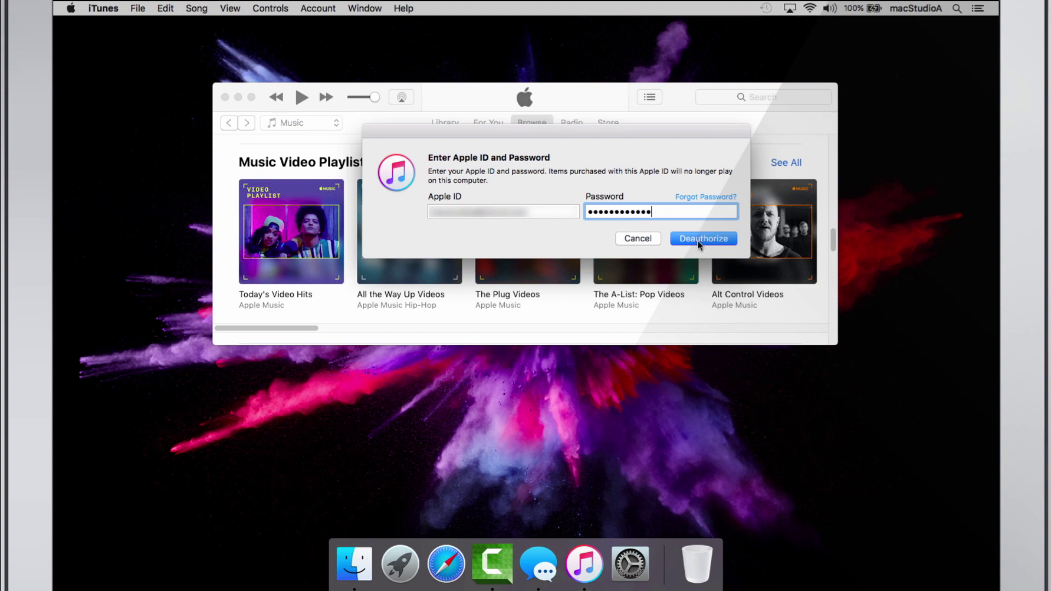
{"action": "key", "text": "Return"}
{"action": "left_click", "coordinate": [642, 196]}
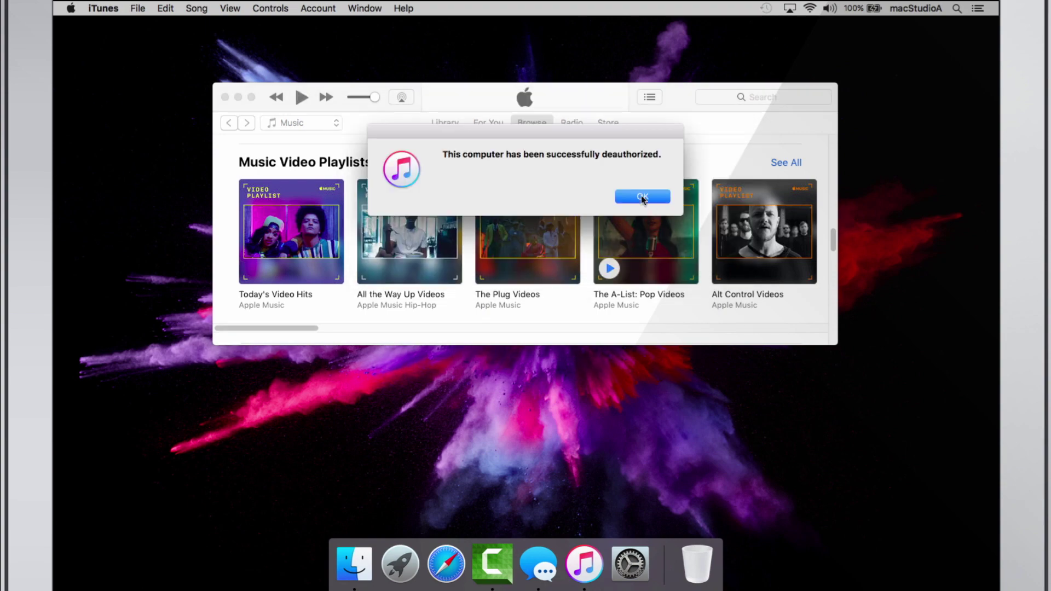
{"action": "left_click", "coordinate": [225, 97]}
- Sign out of iCloud without keeping copies of iCloud Drive, Calendars or Reminders
{"action": "left_click", "coordinate": [625, 525]}
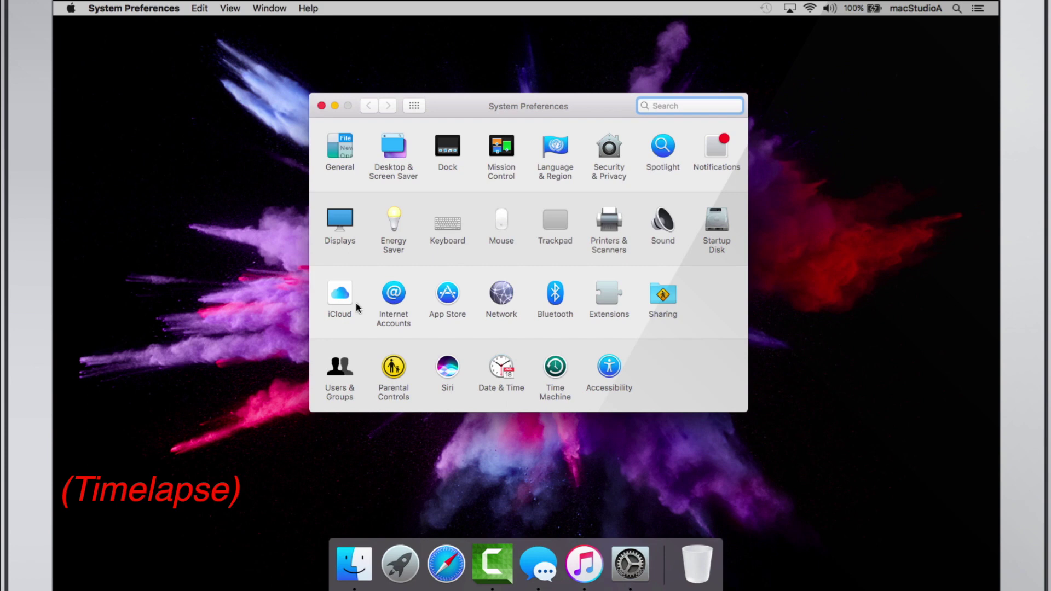
{"action": "left_click", "coordinate": [330, 290]}
{"action": "left_click", "coordinate": [376, 372]}
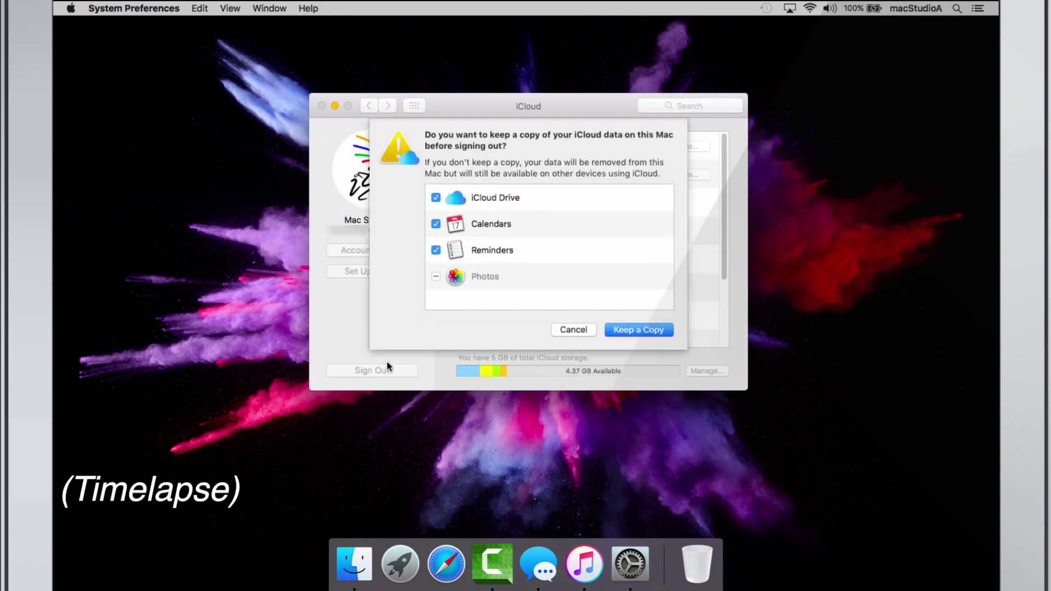
{"action": "left_click", "coordinate": [436, 198]}
{"action": "left_click", "coordinate": [436, 223]}
{"action": "left_click", "coordinate": [436, 250]}
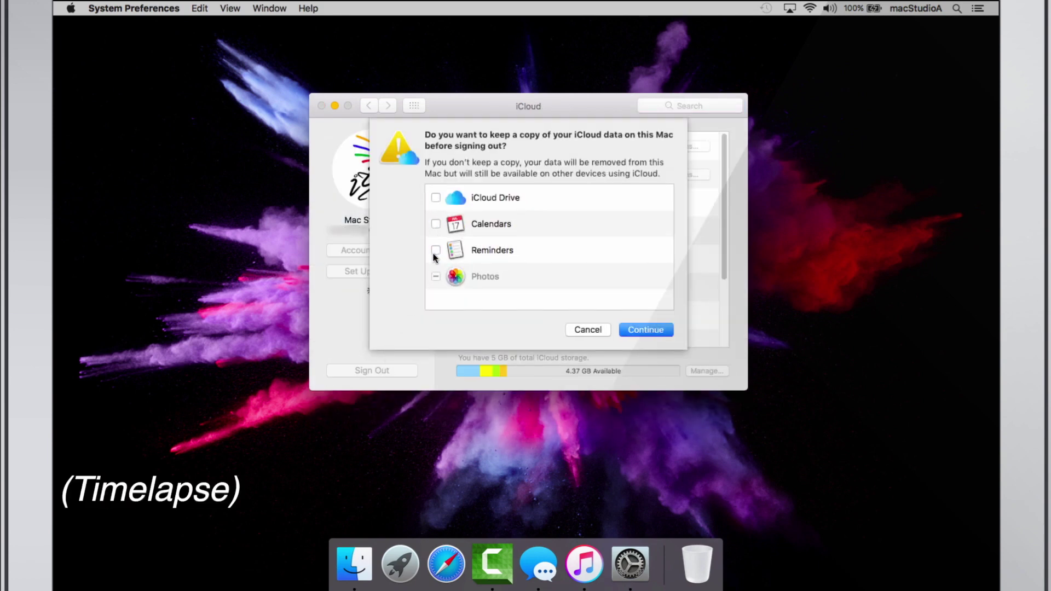
{"action": "left_click", "coordinate": [645, 328]}
{"action": "left_click", "coordinate": [646, 212]}
{"action": "type", "text": "•••••••"}
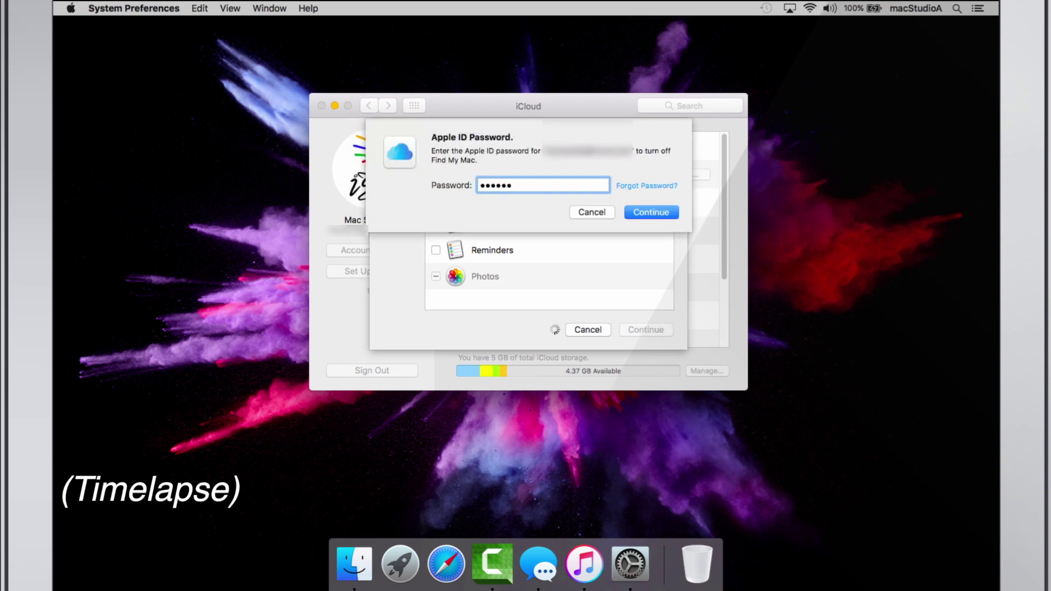
{"action": "type", "text": "•••••"}
{"action": "left_click", "coordinate": [651, 211]}
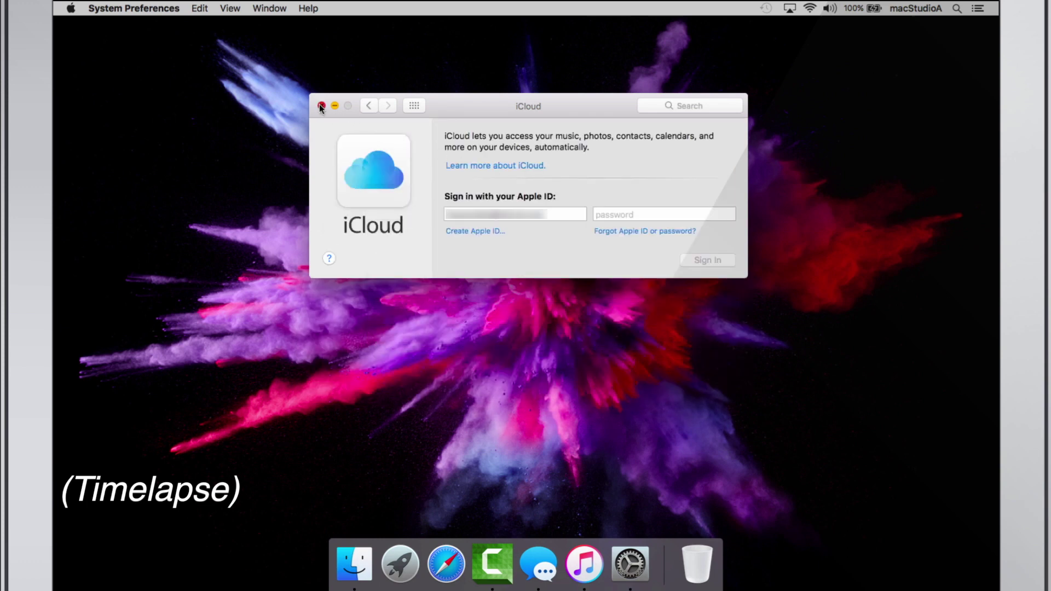
- Sign out of iMessage from the Accounts pane of Messages preferences
{"action": "left_click", "coordinate": [321, 106]}
{"action": "left_click", "coordinate": [539, 564]}
{"action": "left_click", "coordinate": [111, 9]}
{"action": "left_click", "coordinate": [119, 47]}
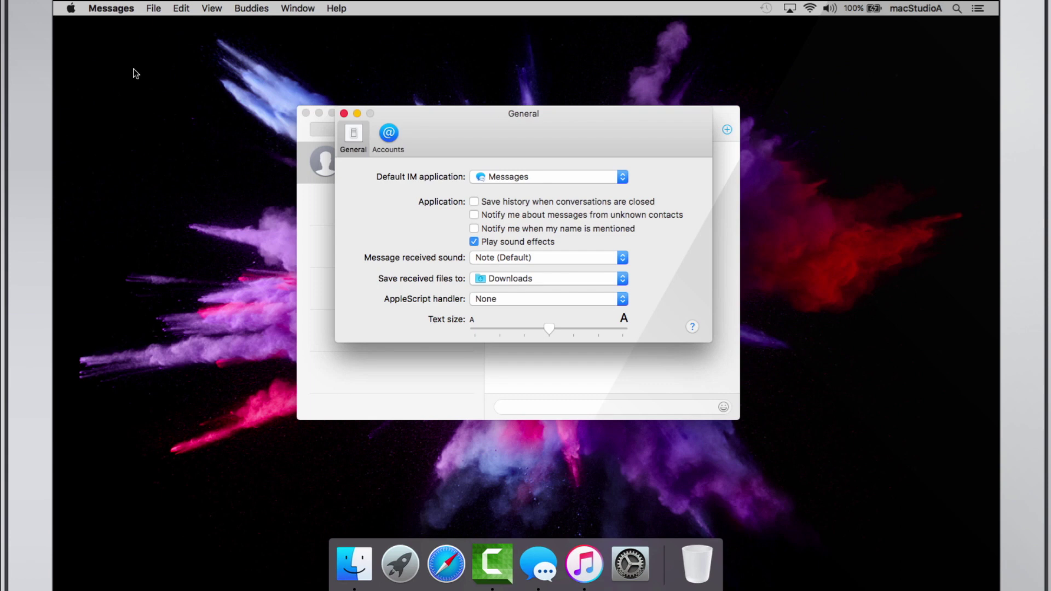
{"action": "left_click", "coordinate": [388, 138]}
{"action": "left_click", "coordinate": [668, 198]}
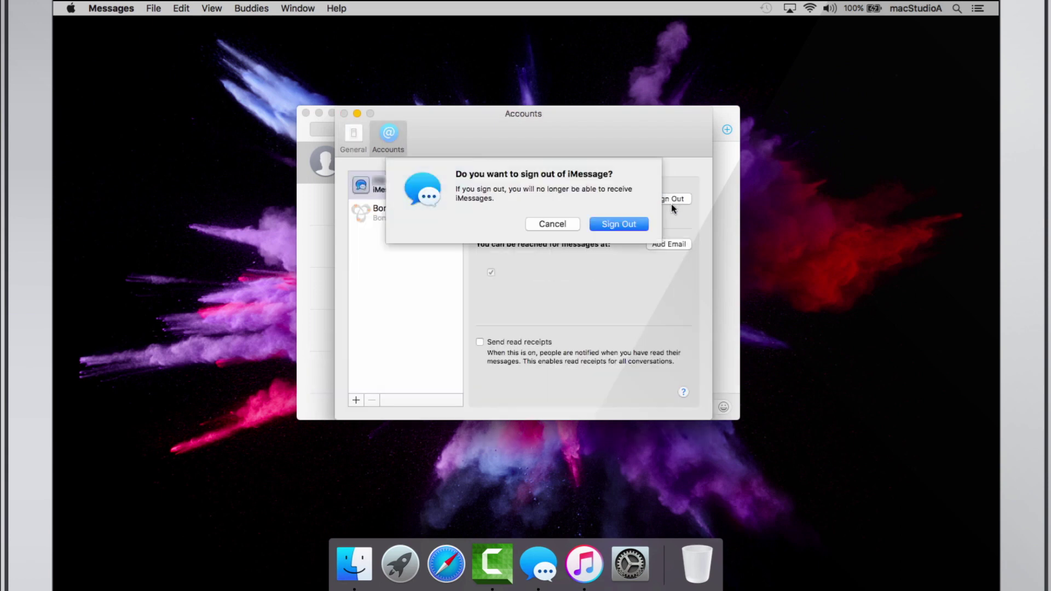
{"action": "left_click", "coordinate": [622, 222]}
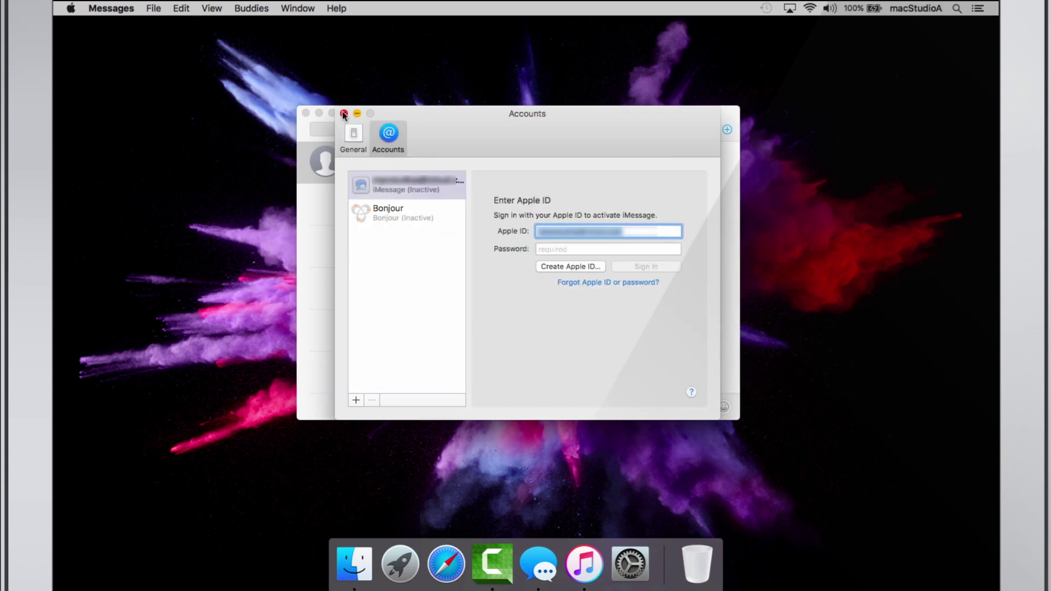
{"action": "left_click", "coordinate": [305, 113]}
- Remove the keyboard, mouse and trackpad from the Bluetooth device list, then close Bluetooth preferences
{"action": "left_click", "coordinate": [630, 563]}
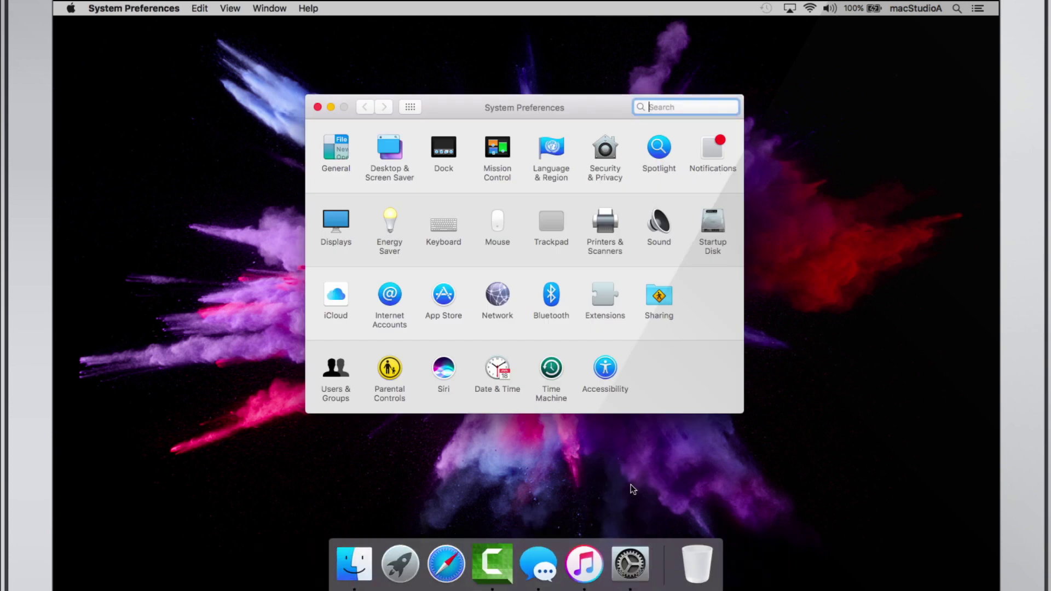
{"action": "left_click", "coordinate": [547, 305]}
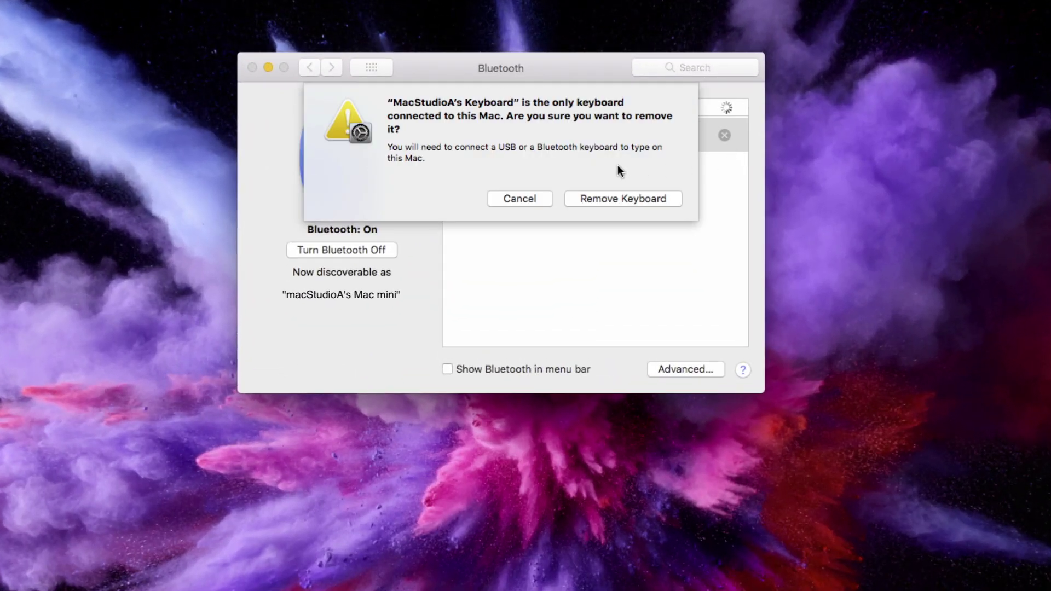
{"action": "left_click", "coordinate": [621, 198]}
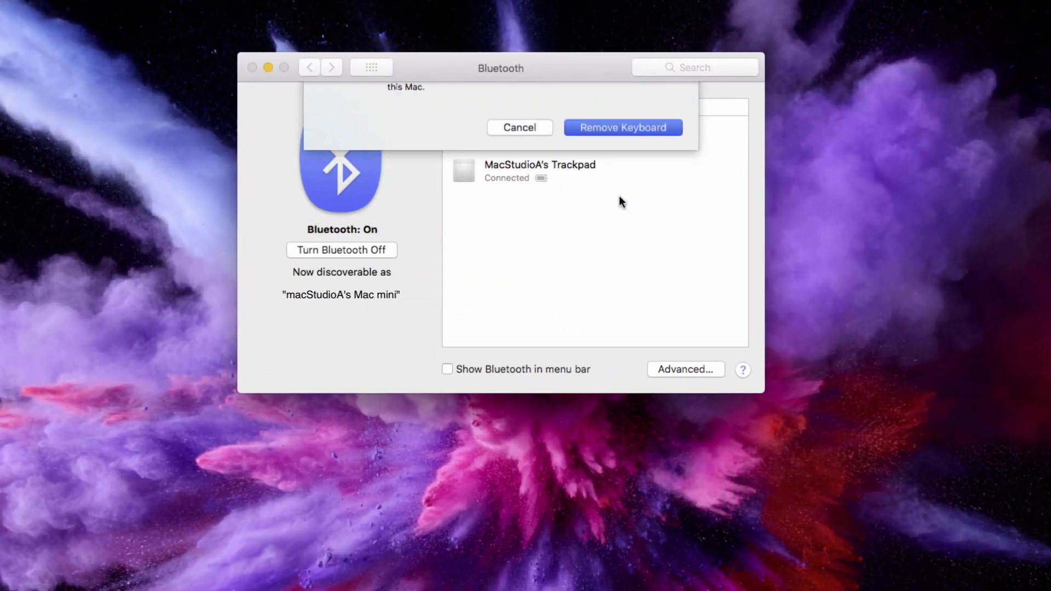
{"action": "left_click", "coordinate": [600, 134]}
{"action": "left_click", "coordinate": [725, 136]}
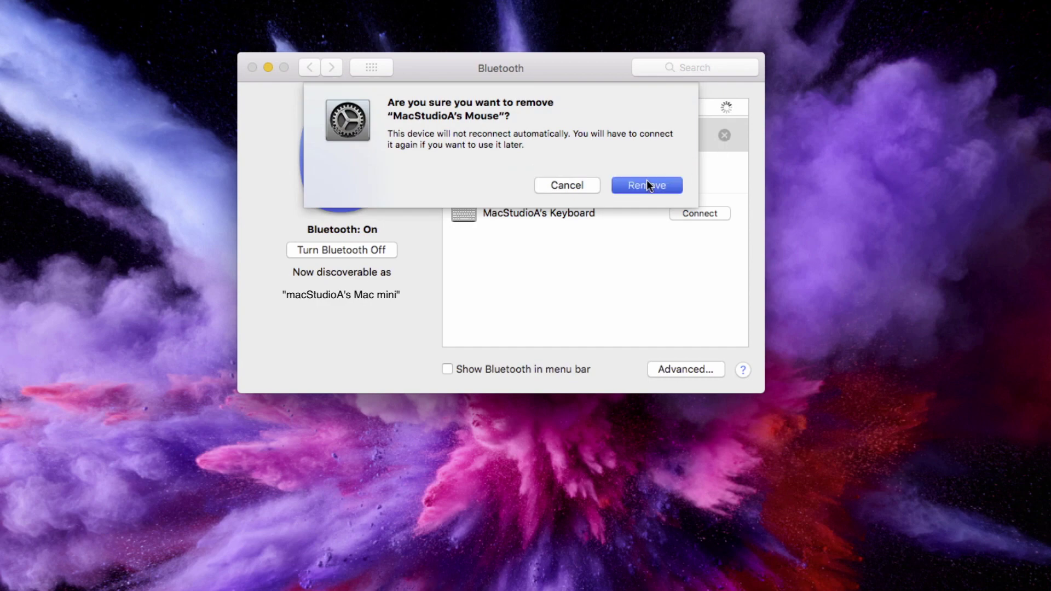
{"action": "left_click", "coordinate": [647, 180]}
{"action": "left_click", "coordinate": [600, 134]}
{"action": "left_click", "coordinate": [725, 136]}
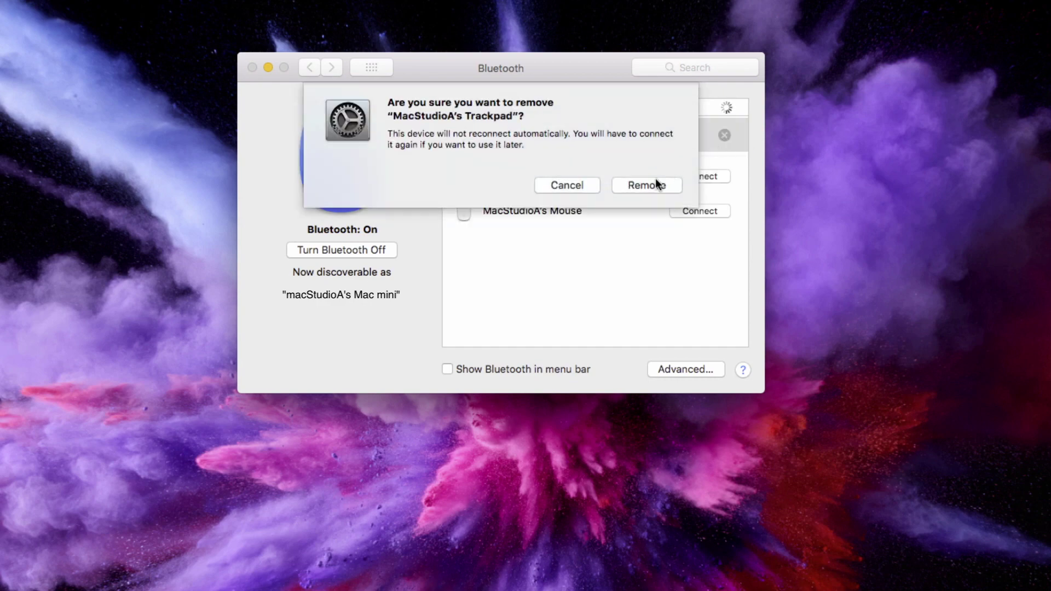
{"action": "left_click", "coordinate": [655, 181]}
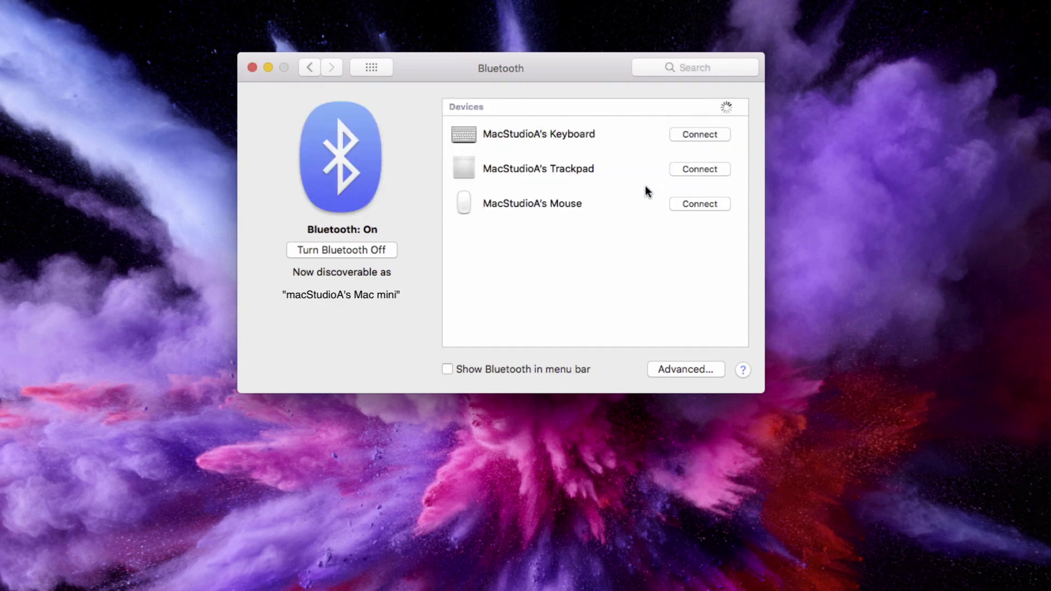
{"action": "left_click", "coordinate": [252, 70]}
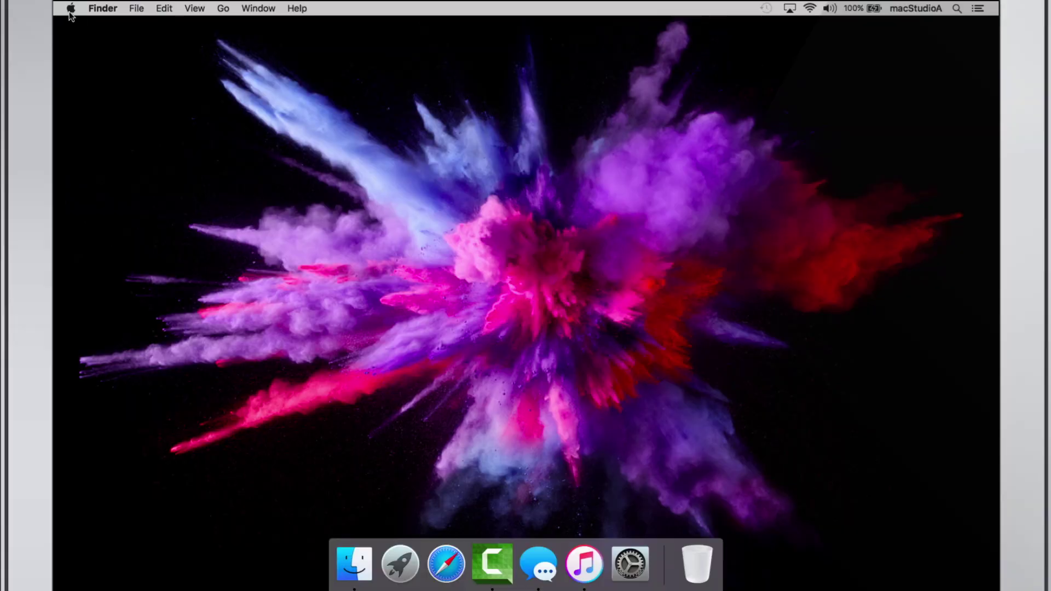
- Check the macOS version in About This Mac, then shut down from the Apple menu
{"action": "left_click", "coordinate": [70, 8]}
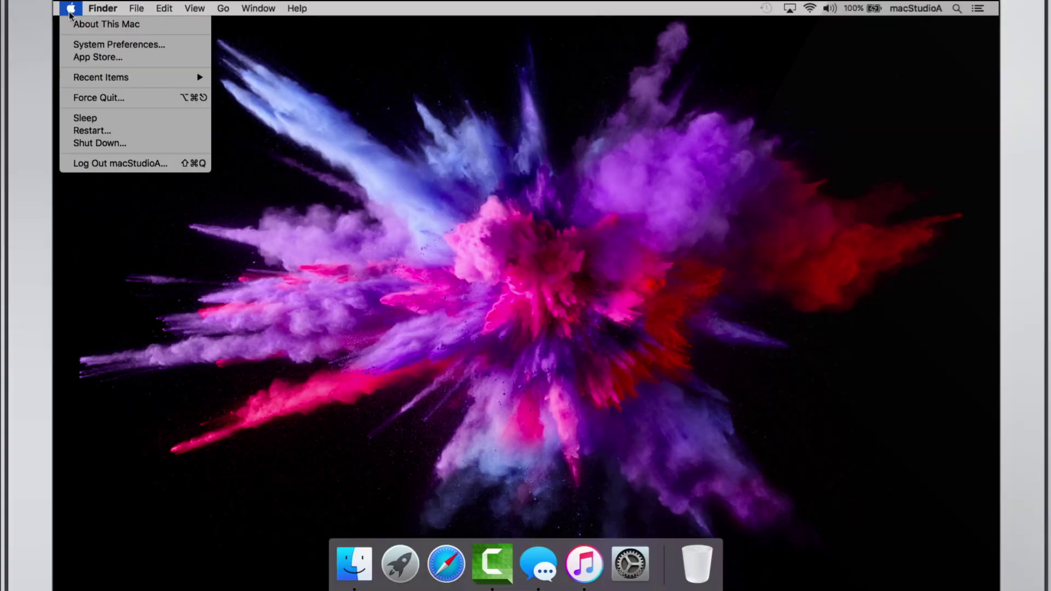
{"action": "left_click", "coordinate": [71, 27]}
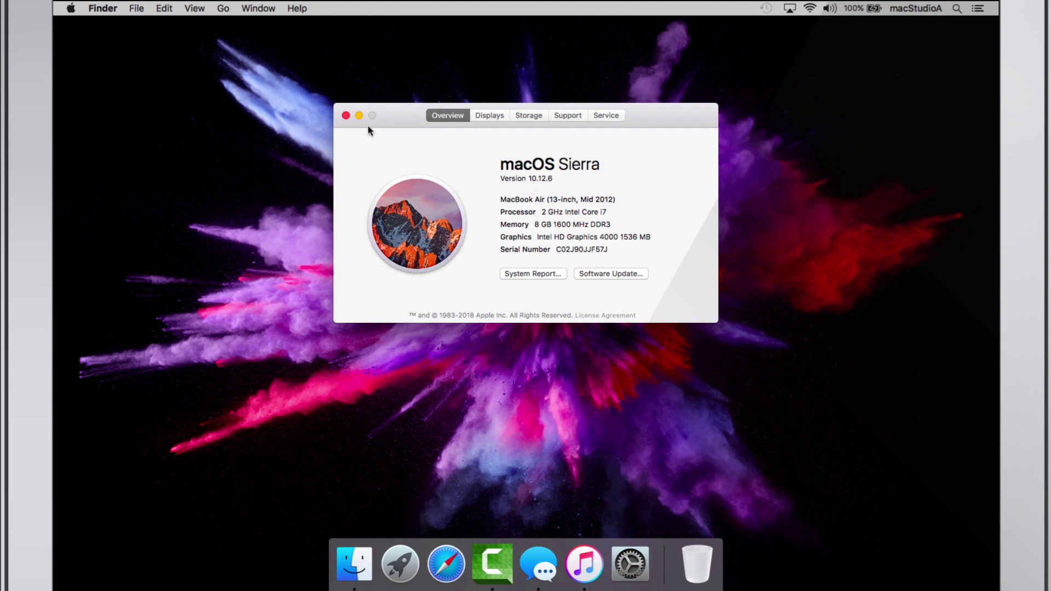
{"action": "left_click", "coordinate": [346, 116]}
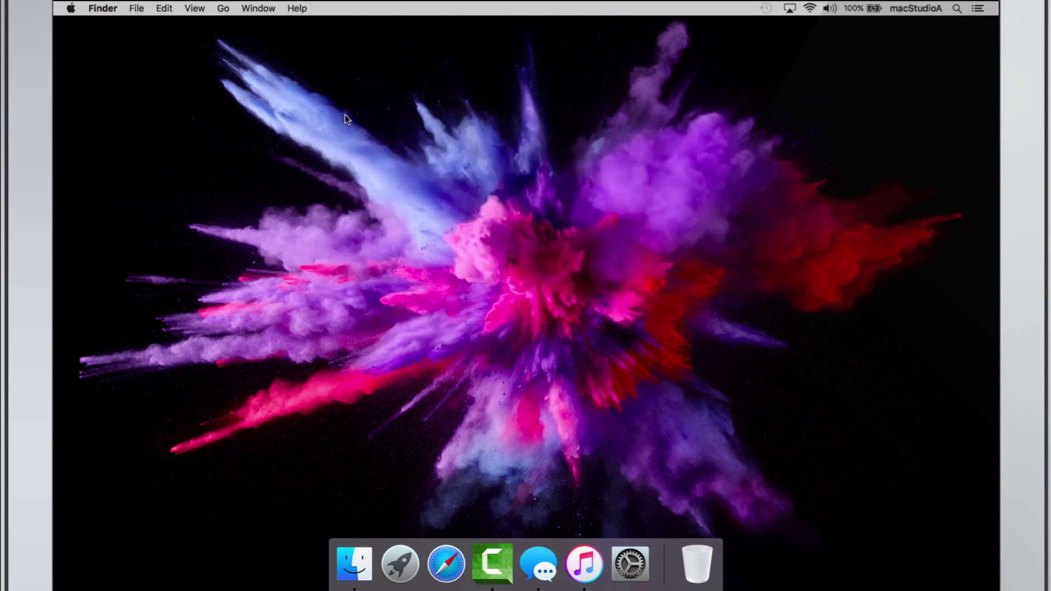
{"action": "left_click", "coordinate": [71, 9]}
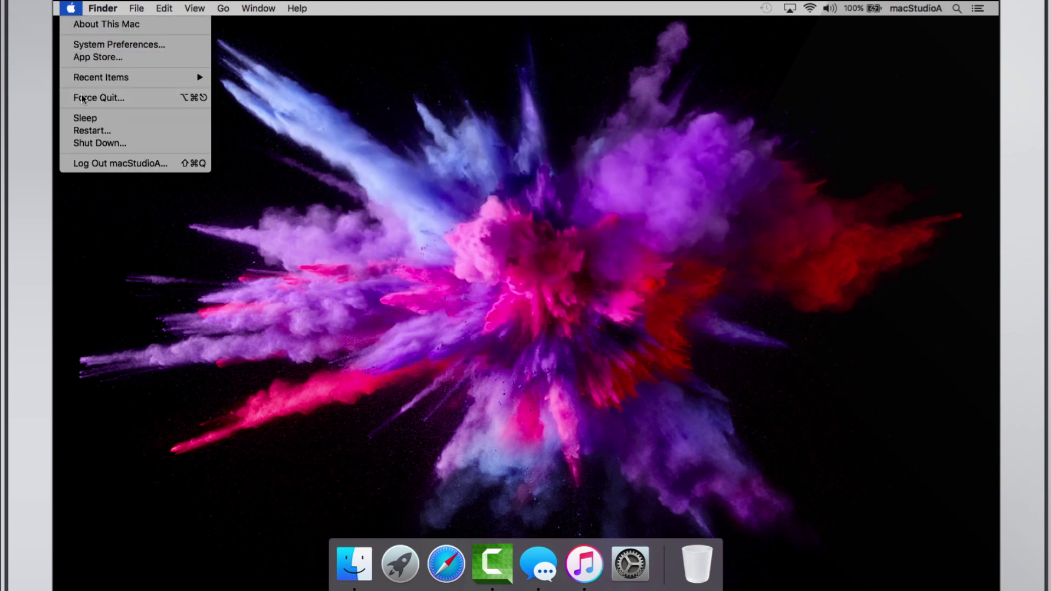
{"action": "left_click", "coordinate": [93, 146]}
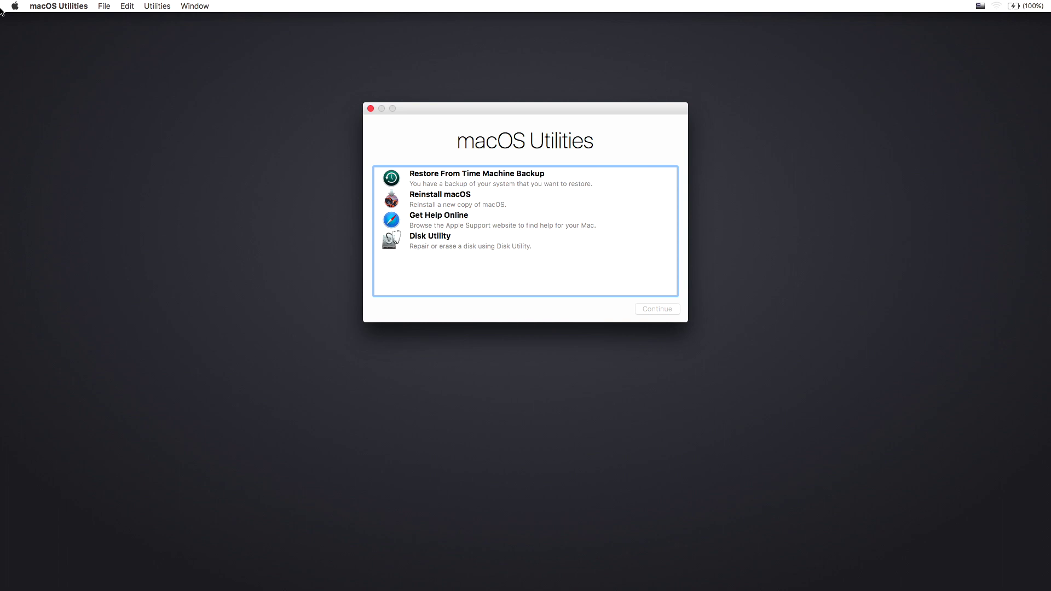
- Select Disk Utility from the macOS Utilities recovery tools and continue
{"action": "left_click", "coordinate": [391, 243]}
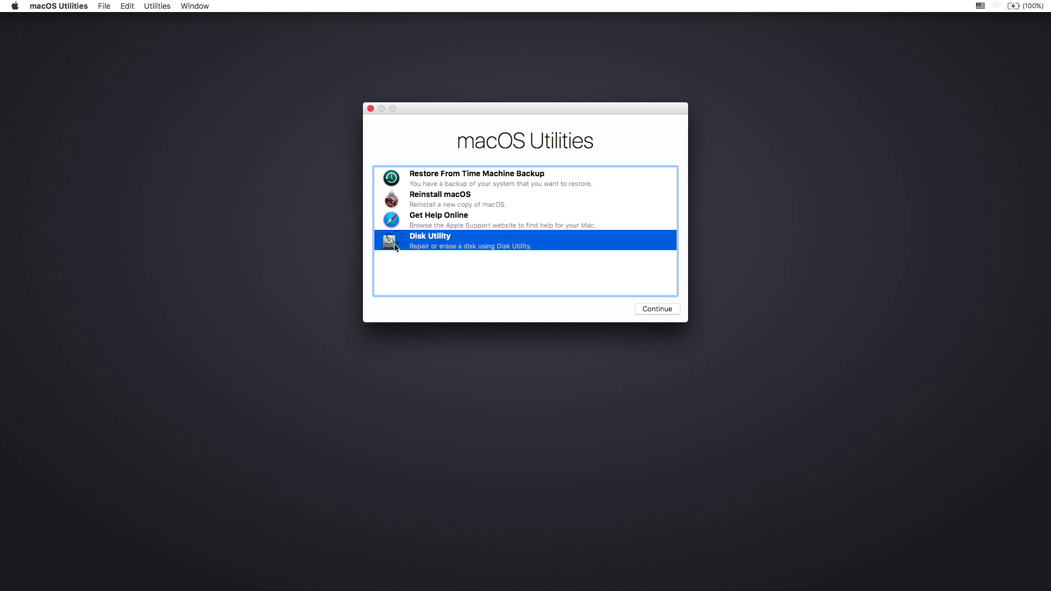
{"action": "left_click", "coordinate": [649, 312]}
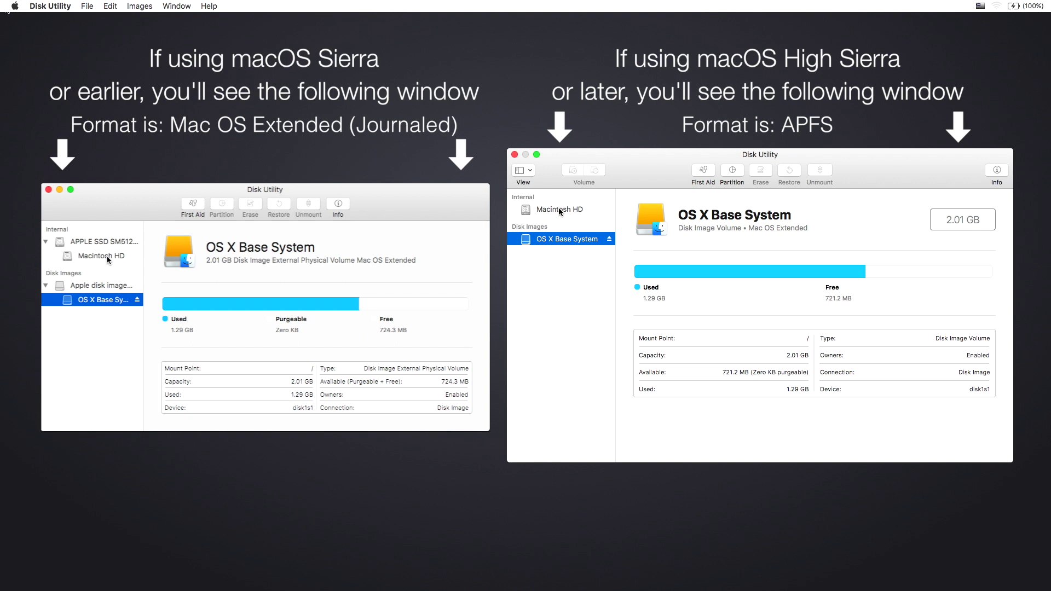
- Erase the Macintosh HD volume in Disk Utility, keeping the name Macintosh HD
{"action": "left_click", "coordinate": [560, 210]}
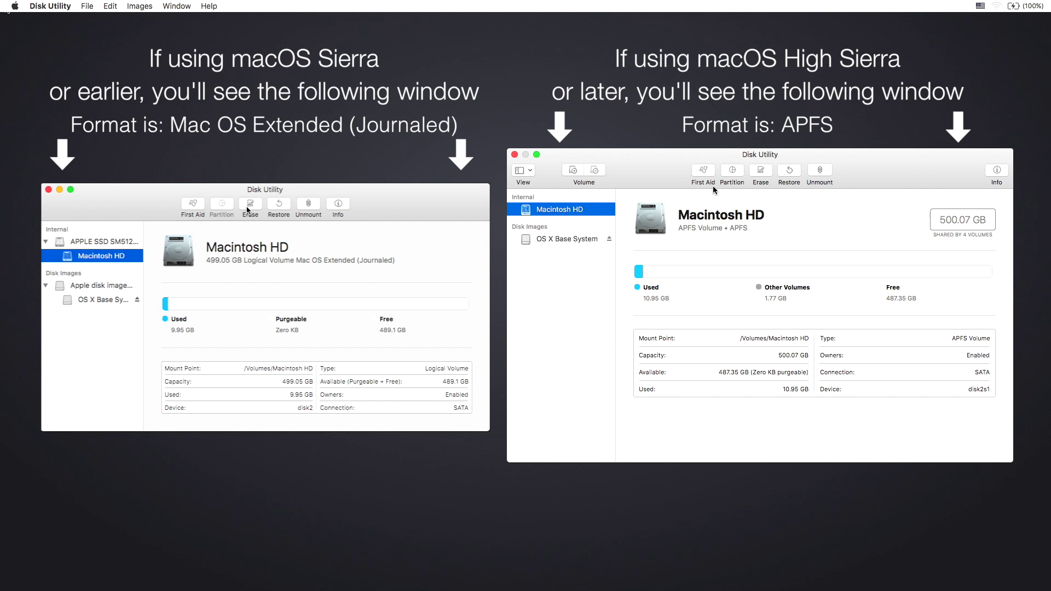
{"action": "left_click", "coordinate": [762, 173]}
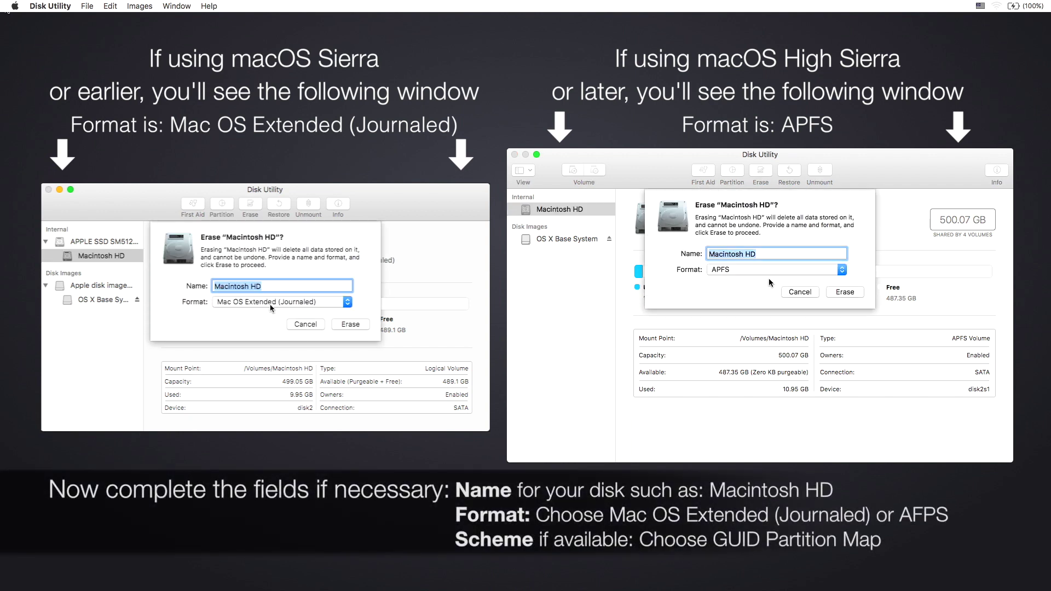
{"action": "left_click", "coordinate": [845, 292]}
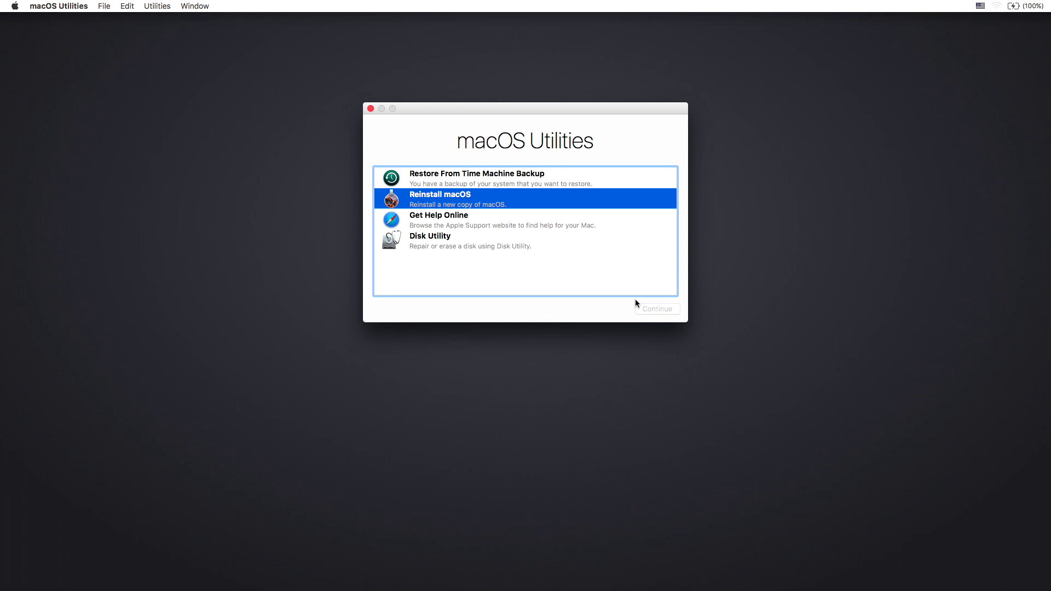
- Reinstall macOS Sierra onto Macintosh HD after accepting the eligibility check and license
{"action": "key", "text": "Return"}
{"action": "left_click", "coordinate": [525, 383]}
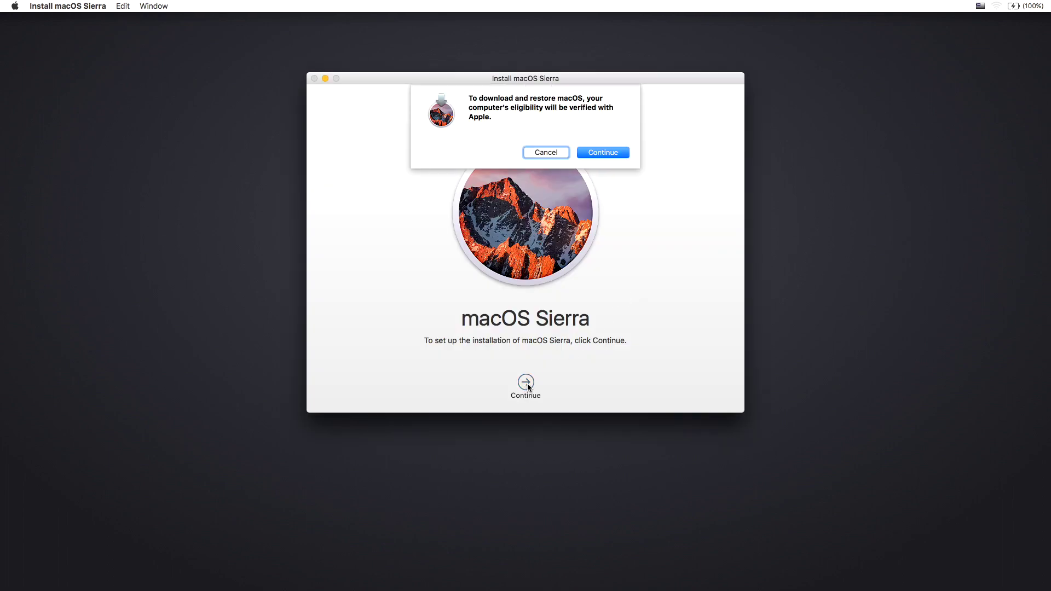
{"action": "left_click", "coordinate": [600, 153]}
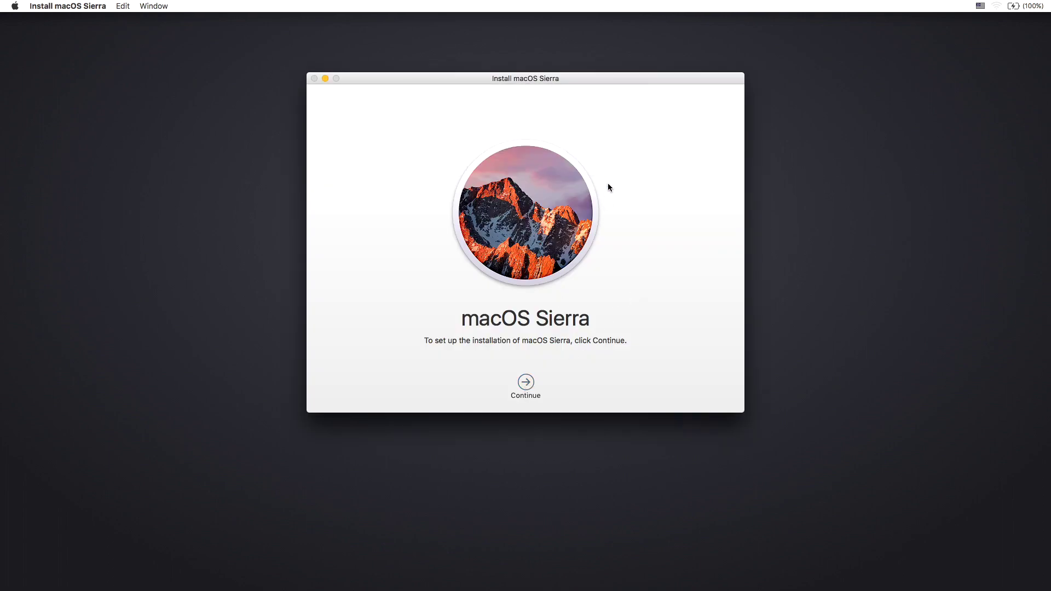
{"action": "left_click", "coordinate": [550, 381]}
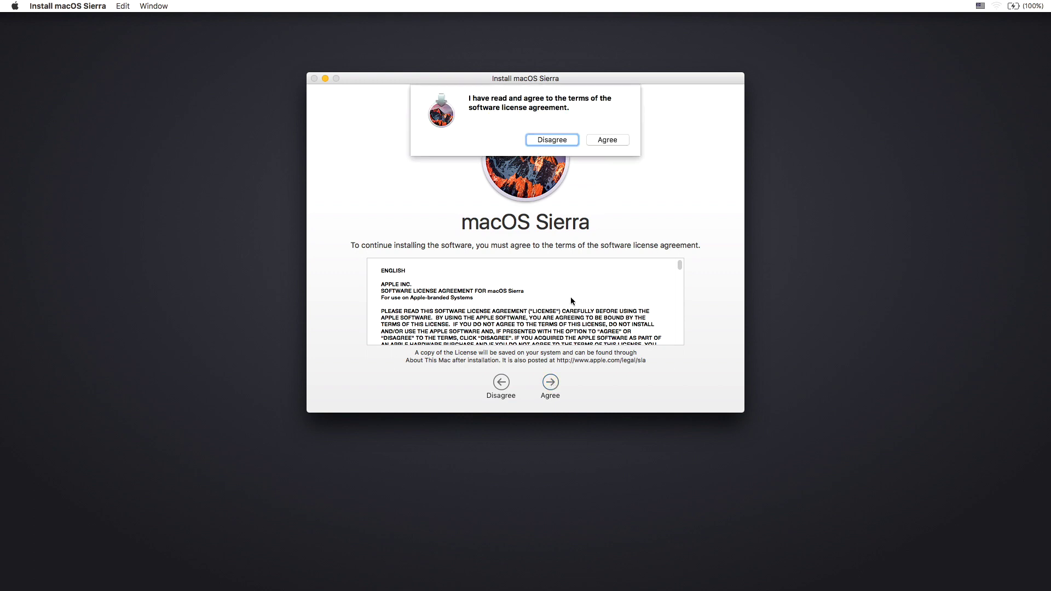
{"action": "left_click", "coordinate": [608, 140]}
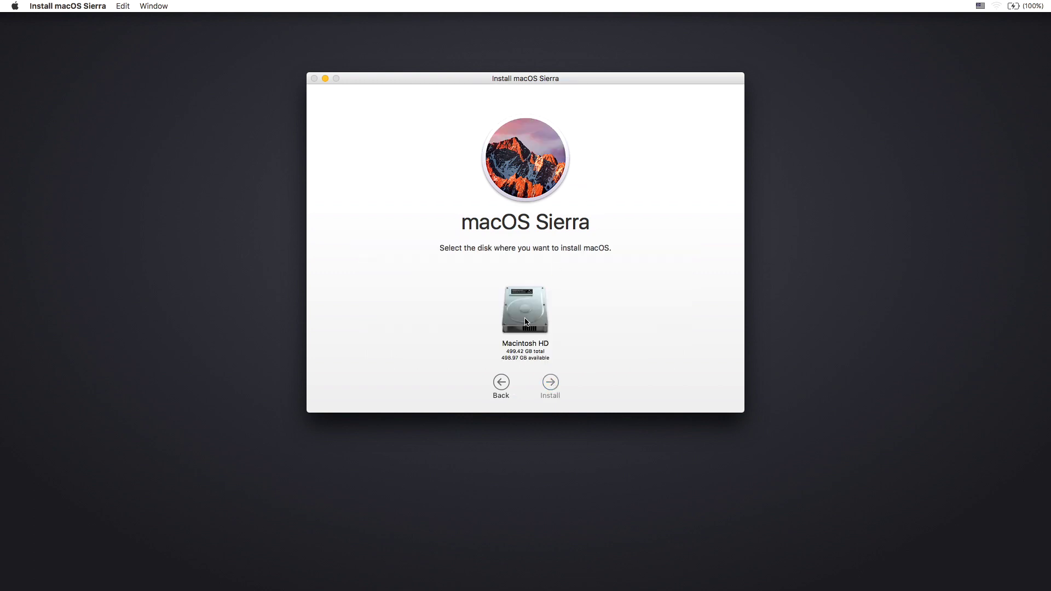
{"action": "left_click", "coordinate": [525, 320]}
{"action": "left_click", "coordinate": [550, 383]}
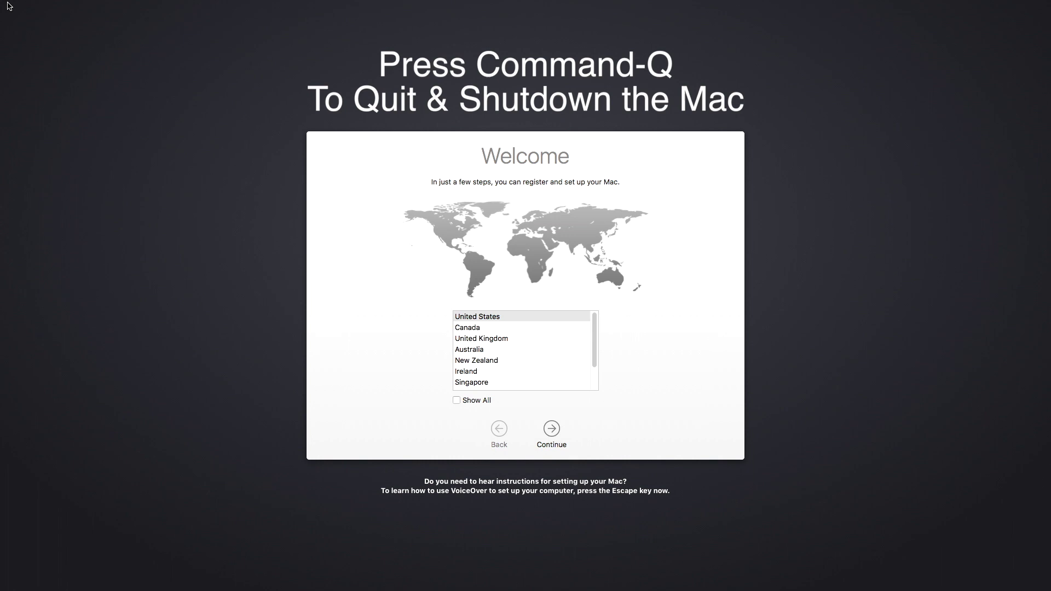
- Quit Setup Assistant at the Welcome screen with Command-Q to get the shutdown prompt
{"action": "key", "text": "super+q"}
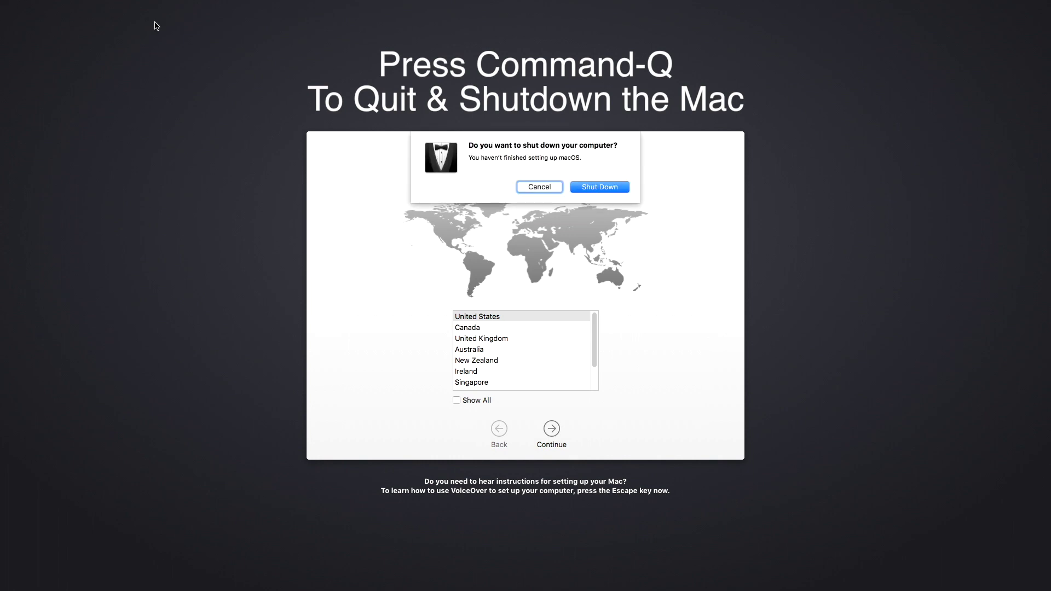